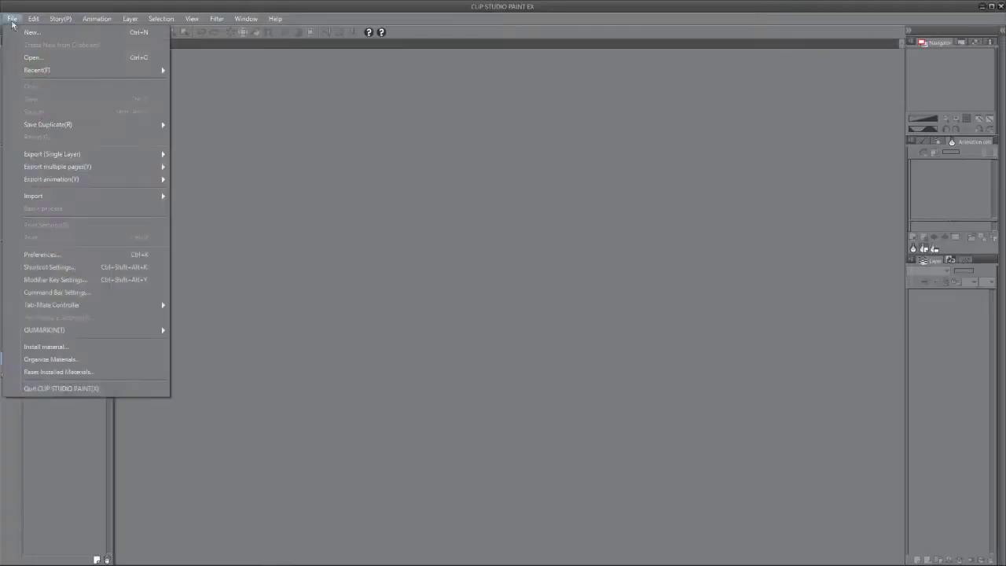
# Create a 1500 x 1500 px canvas, show the Timeline panel, and delete the default Layer 1.
pyautogui.click(28, 32)
pyautogui.click(638, 172)
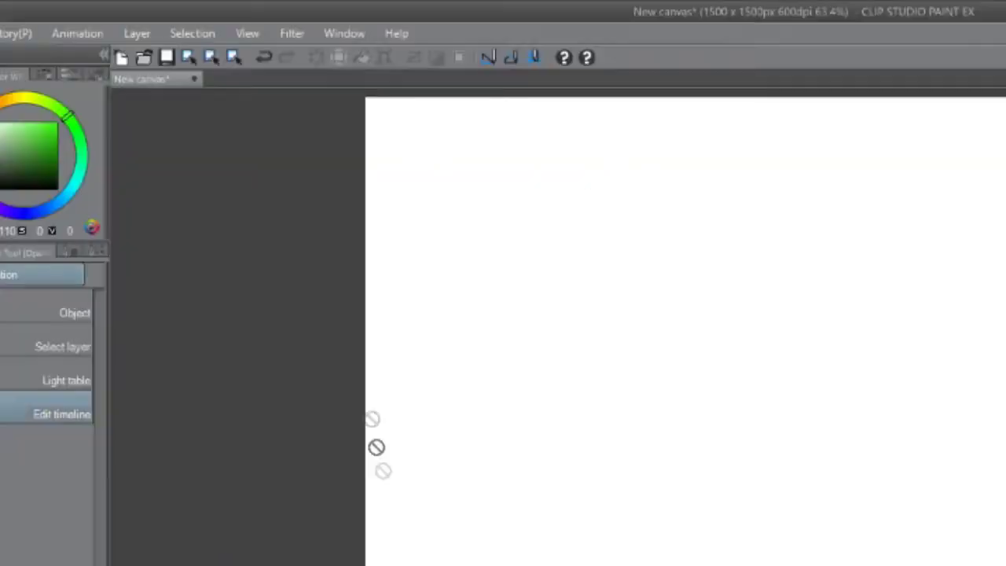
pyautogui.click(246, 18)
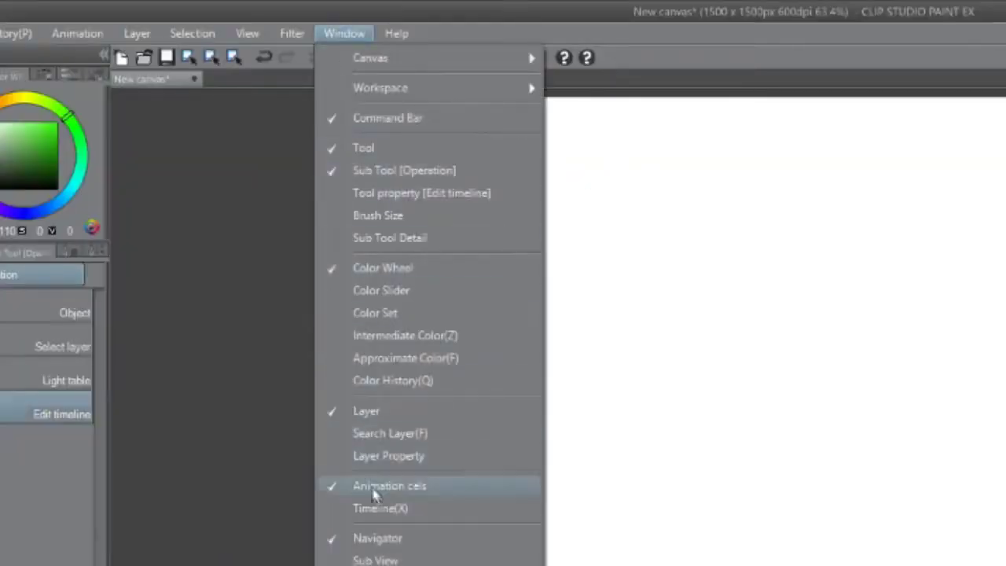
pyautogui.click(394, 509)
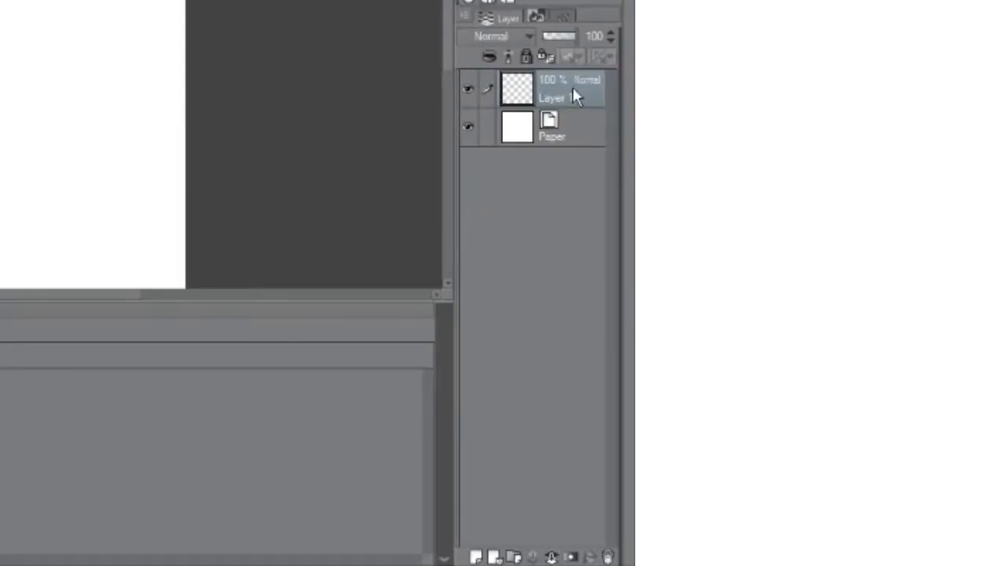
pyautogui.click(608, 557)
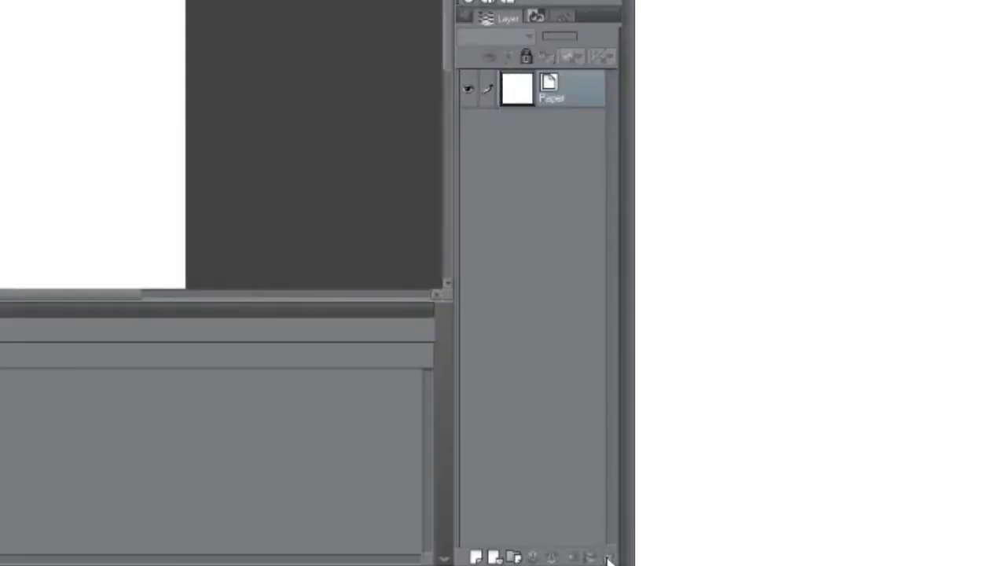
# Add Timeline 1 at 24 fps with a playback time of 1000 frames.
pyautogui.click(336, 377)
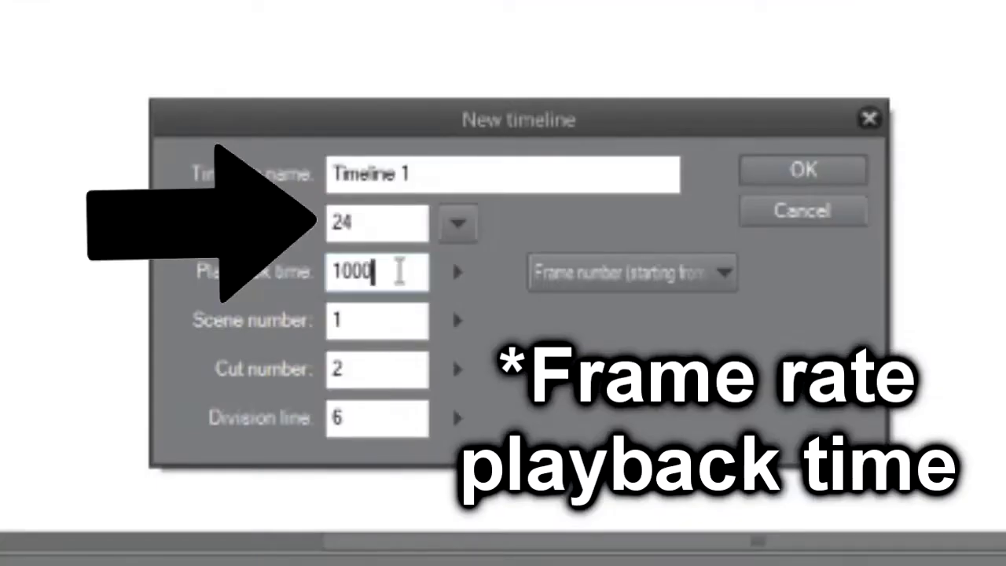
pyautogui.moveTo(476, 327); pyautogui.dragTo(435, 331)
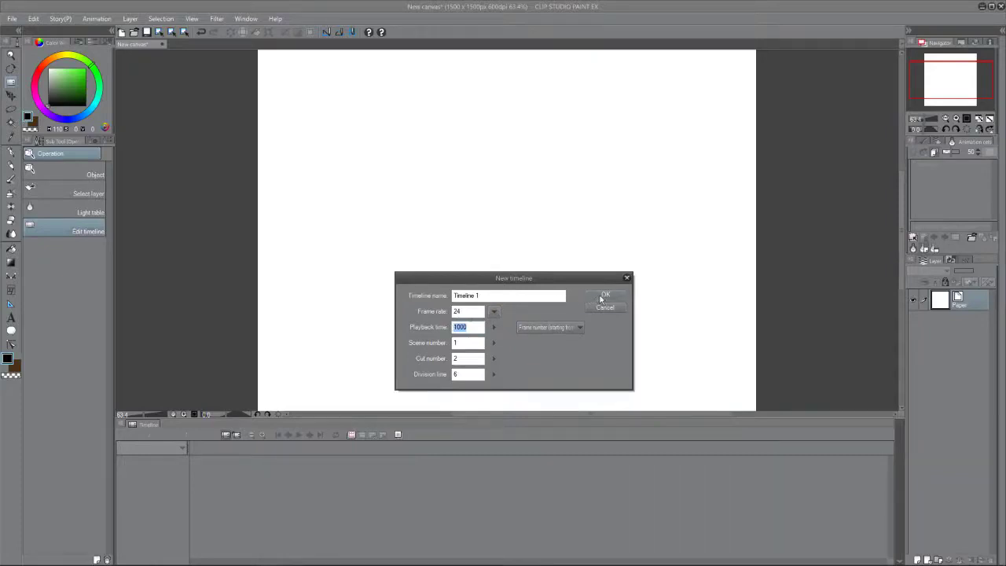
pyautogui.click(601, 297)
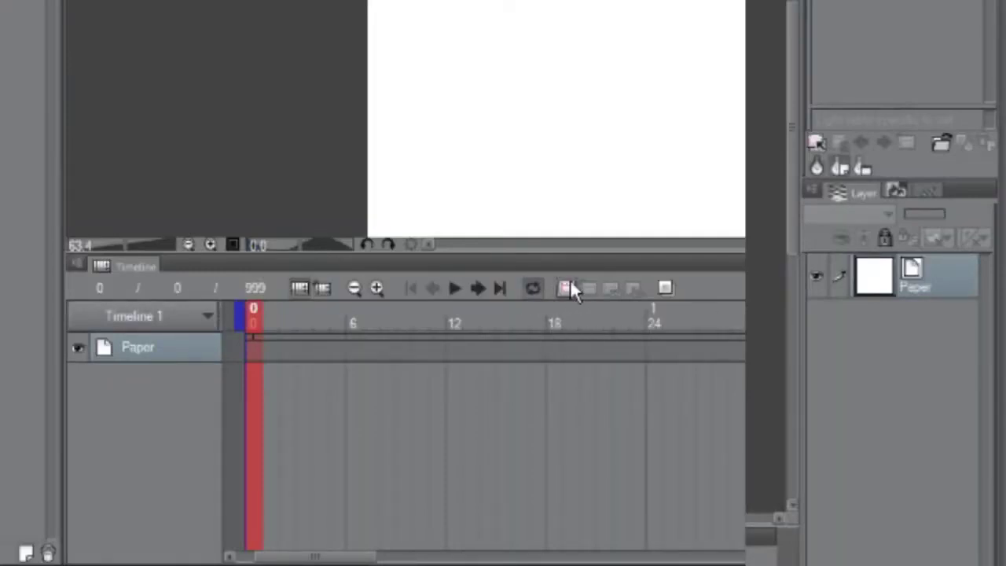
# Add Folder 1 to the timeline with a blank animation cel 1 at frame 0.
pyautogui.click(572, 284)
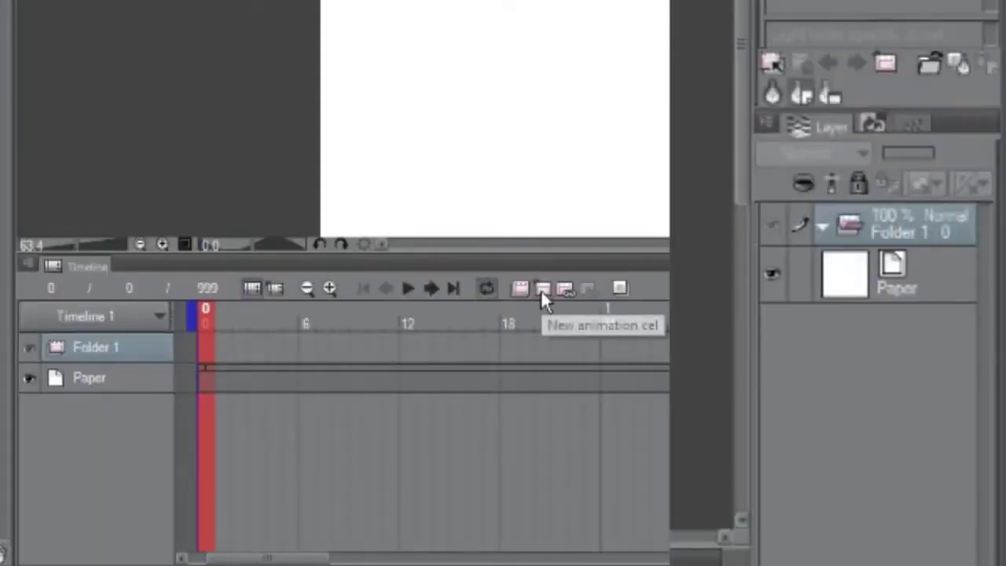
pyautogui.click(542, 291)
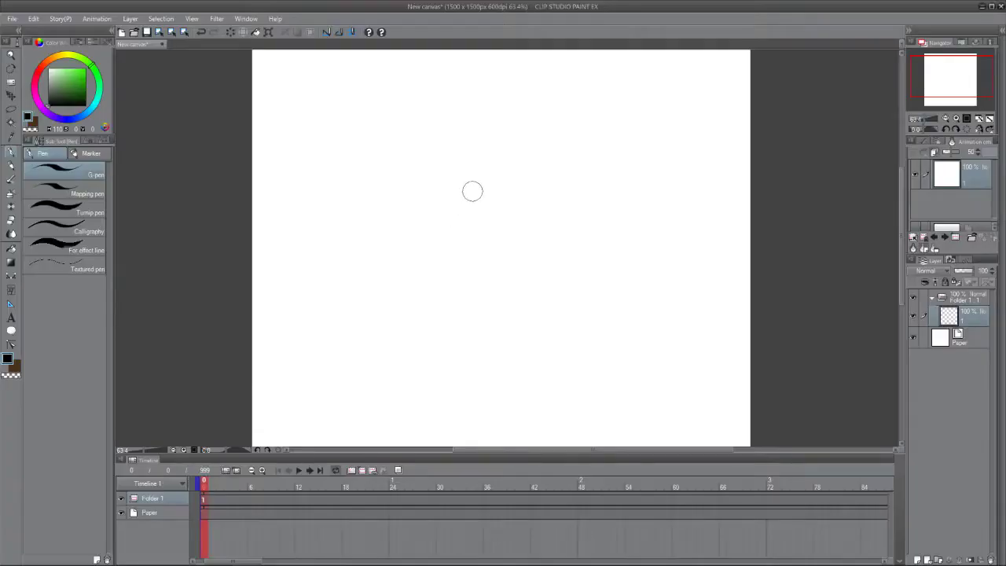
# Draw the ball ring on cel 1, then add a second animation folder named 'ball'.
pyautogui.moveTo(473, 190)
pyautogui.mouseDown()
pyautogui.moveTo(456, 220)
pyautogui.moveTo(493, 214)
pyautogui.mouseUp()
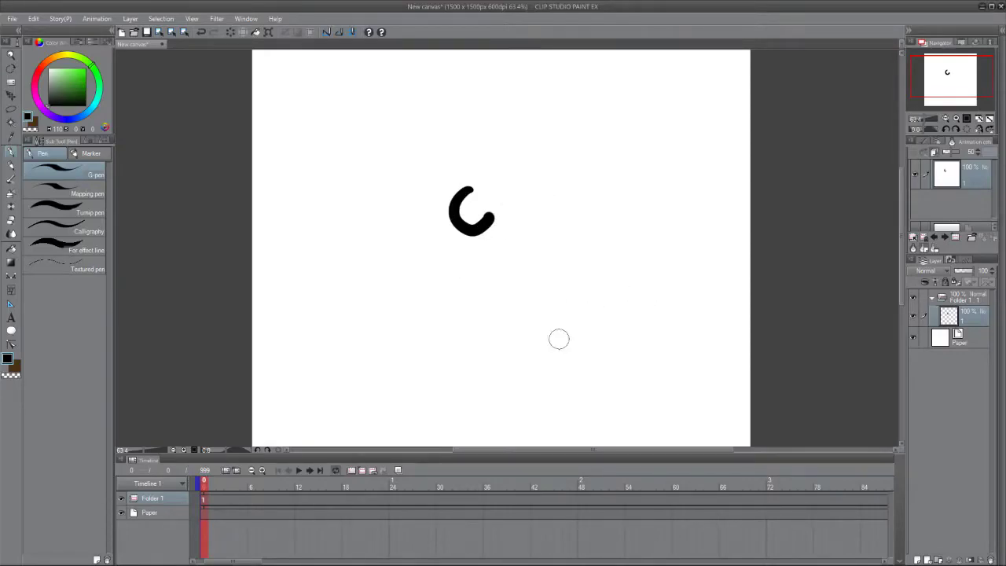
pyautogui.click(351, 471)
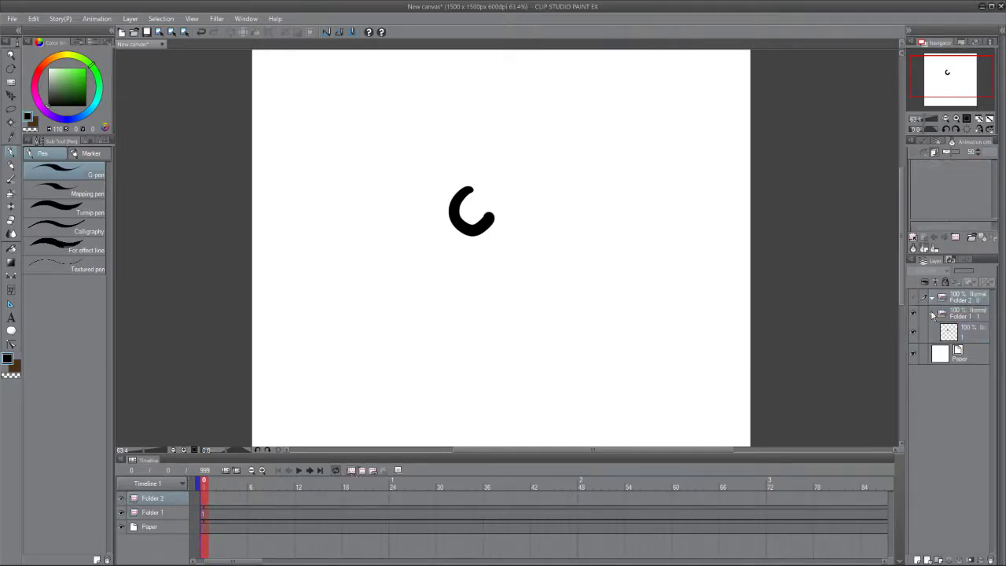
pyautogui.doubleClick(149, 500)
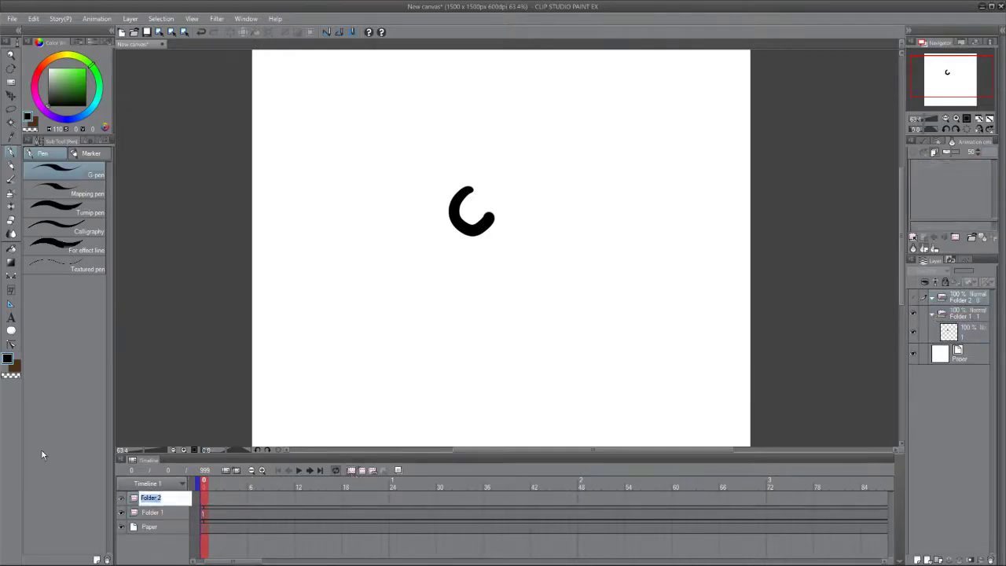
pyautogui.write('ball')
pyautogui.press('Return')
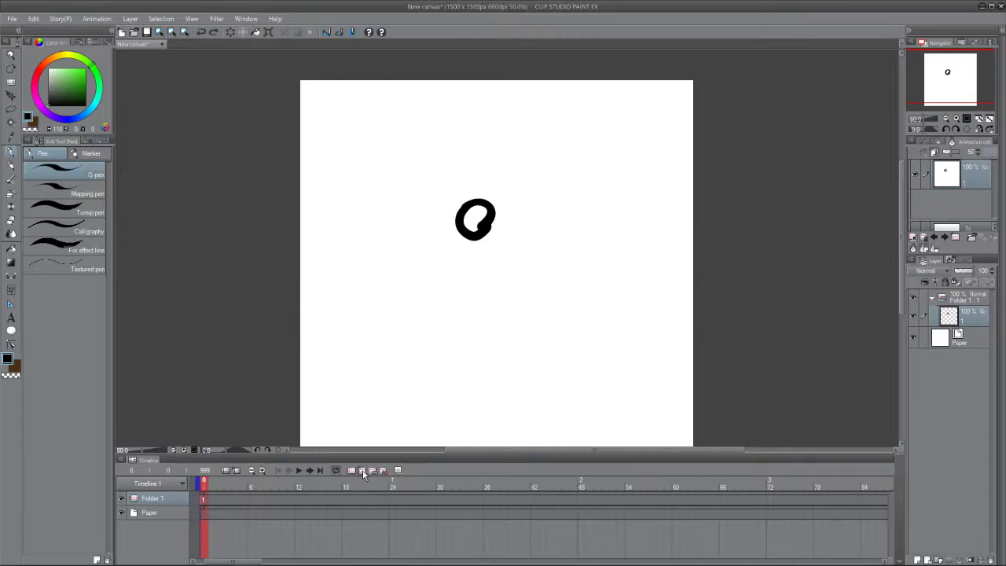
# Add blank cel 2, thicken the ball ring on frame 1, then move to frame 2.
pyautogui.click(364, 471)
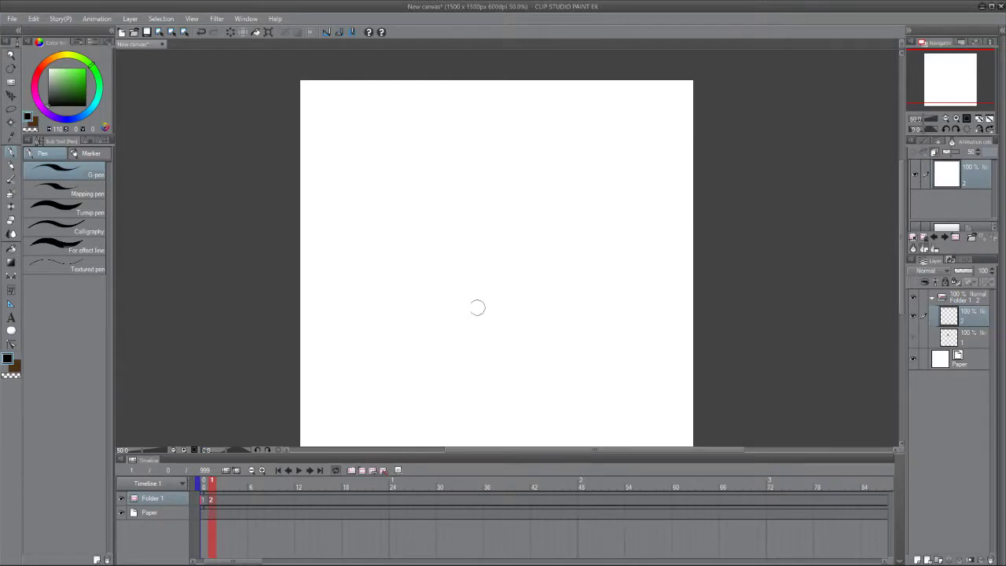
pyautogui.click(202, 506)
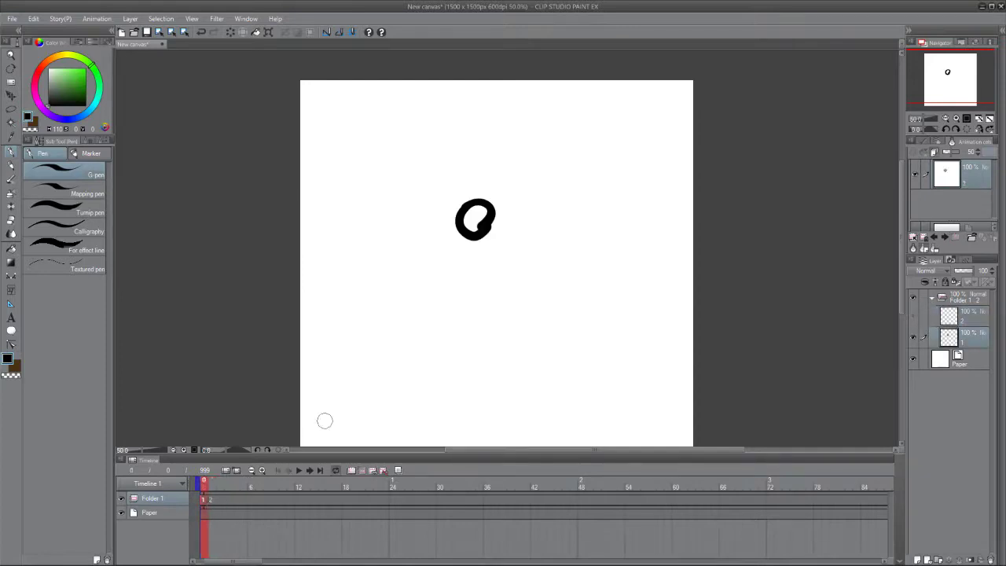
pyautogui.moveTo(475, 201)
pyautogui.mouseDown()
pyautogui.moveTo(484, 208)
pyautogui.moveTo(480, 236)
pyautogui.mouseUp()
pyautogui.click(211, 501)
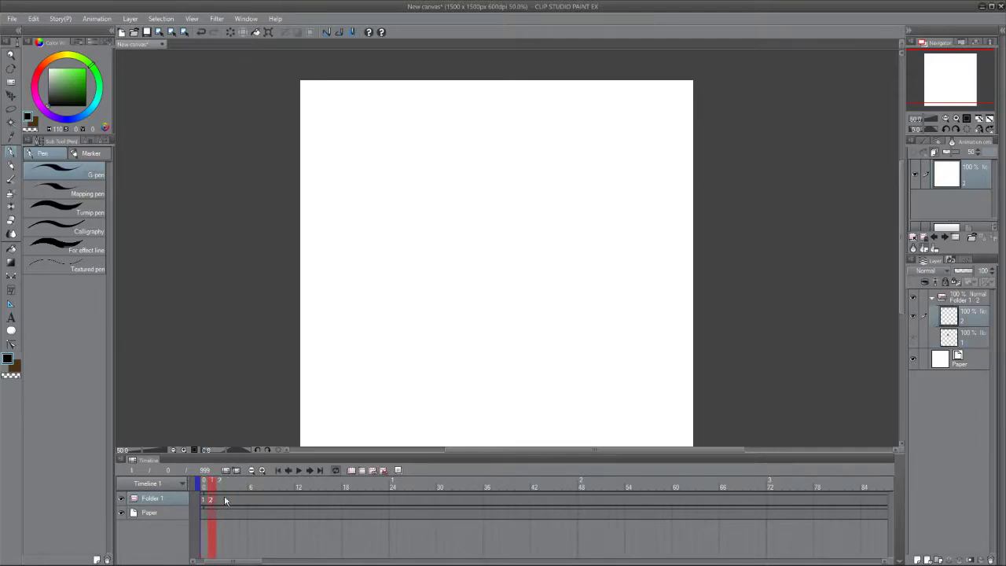
pyautogui.moveTo(488, 285); pyautogui.dragTo(480, 272)
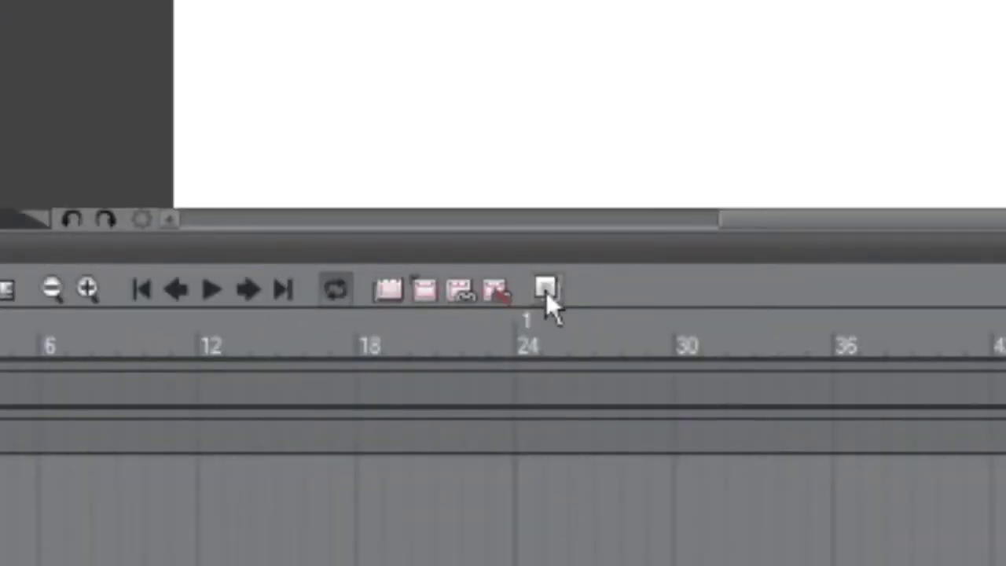
# Enable onion skin and draw the ball lower on cel 2.
pyautogui.click(548, 289)
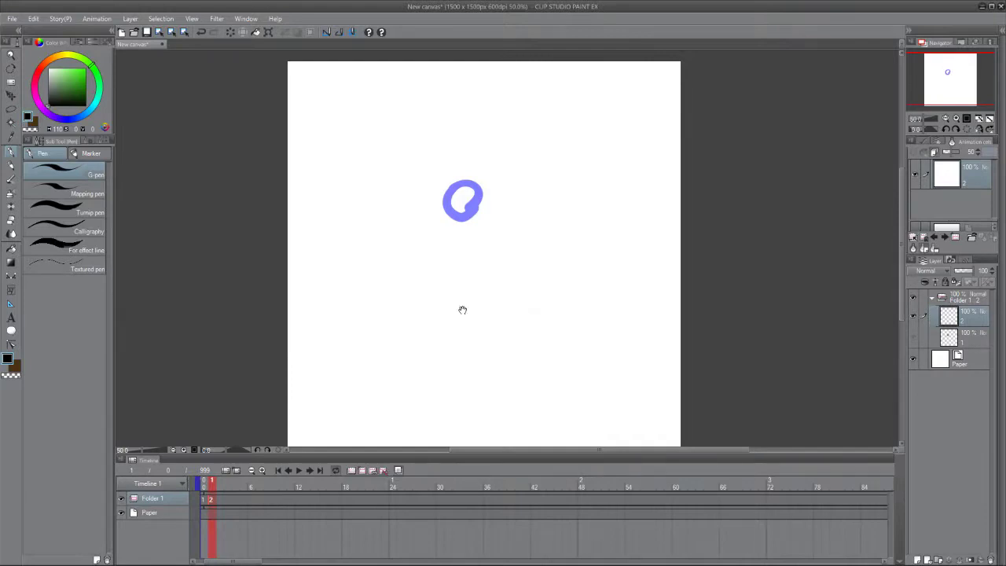
pyautogui.scroll(-1, 464, 312)
pyautogui.moveTo(470, 272)
pyautogui.mouseDown()
pyautogui.moveTo(440, 293)
pyautogui.moveTo(471, 322)
pyautogui.moveTo(491, 286)
pyautogui.moveTo(471, 271)
pyautogui.mouseUp()
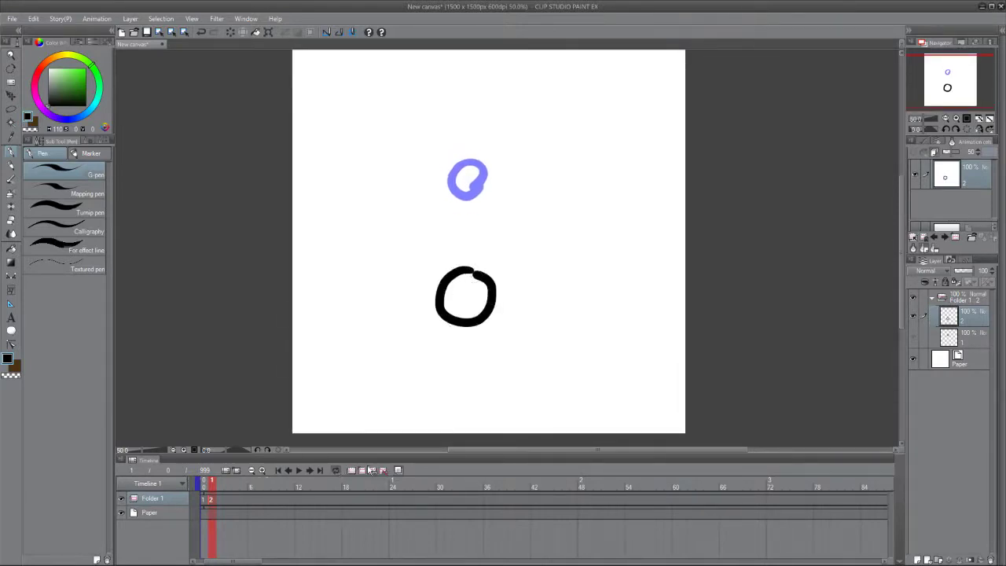
# Add cel 3 with the ball drawn near the bottom, returning to frame 2.
pyautogui.click(364, 470)
pyautogui.moveTo(472, 348)
pyautogui.mouseDown()
pyautogui.moveTo(427, 377)
pyautogui.moveTo(474, 347)
pyautogui.mouseUp()
pyautogui.click(251, 472)
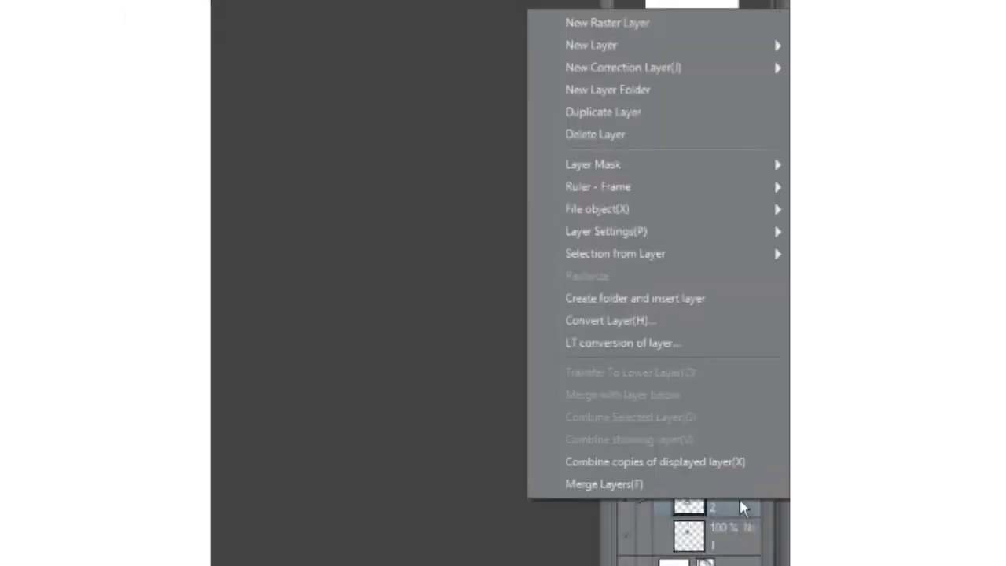
# Duplicate cel 2 as cel 2a and move to frame 3.
pyautogui.click(621, 113)
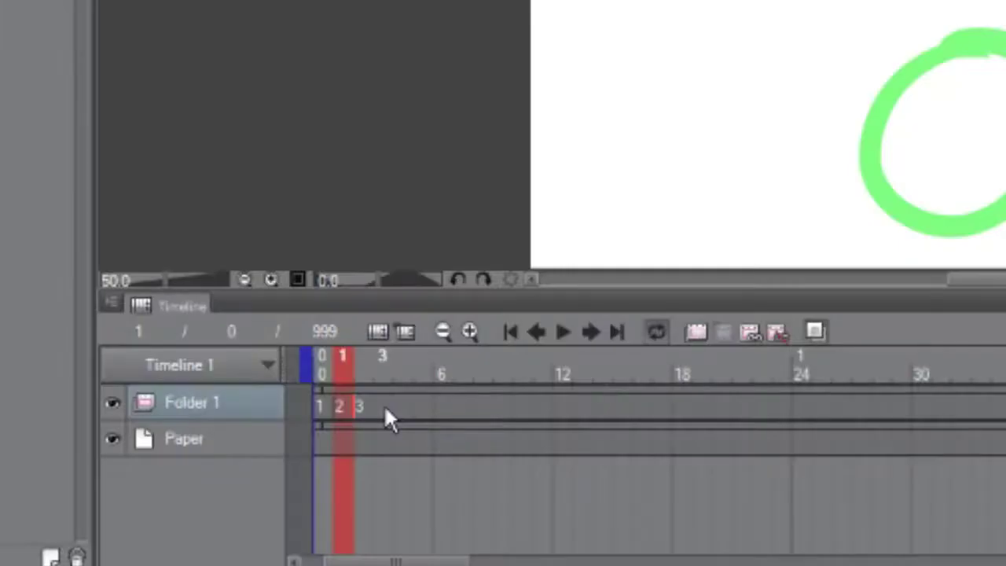
pyautogui.click(228, 501)
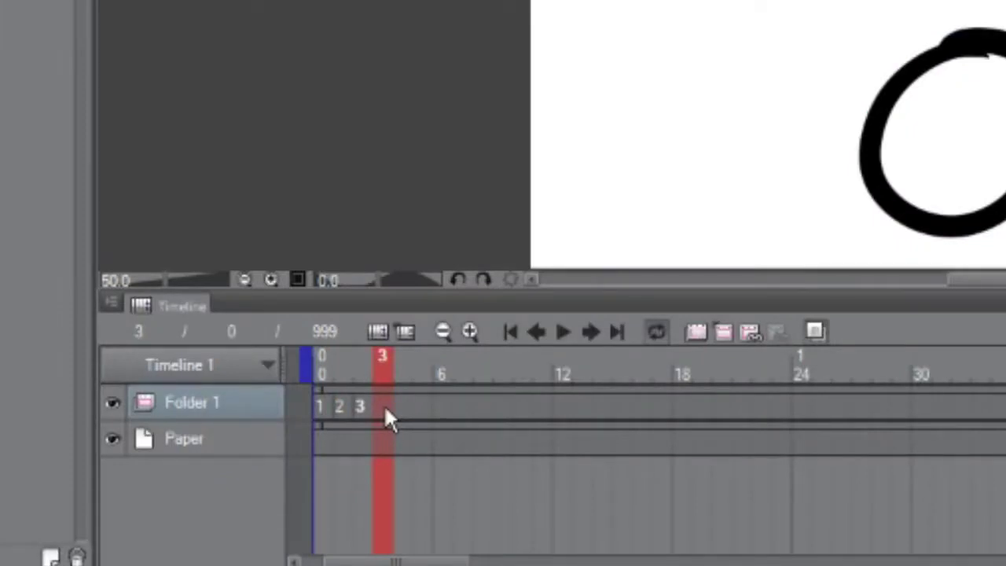
# Assign cel 2a to frame 3 from the cel drop-down list.
pyautogui.click(385, 409)
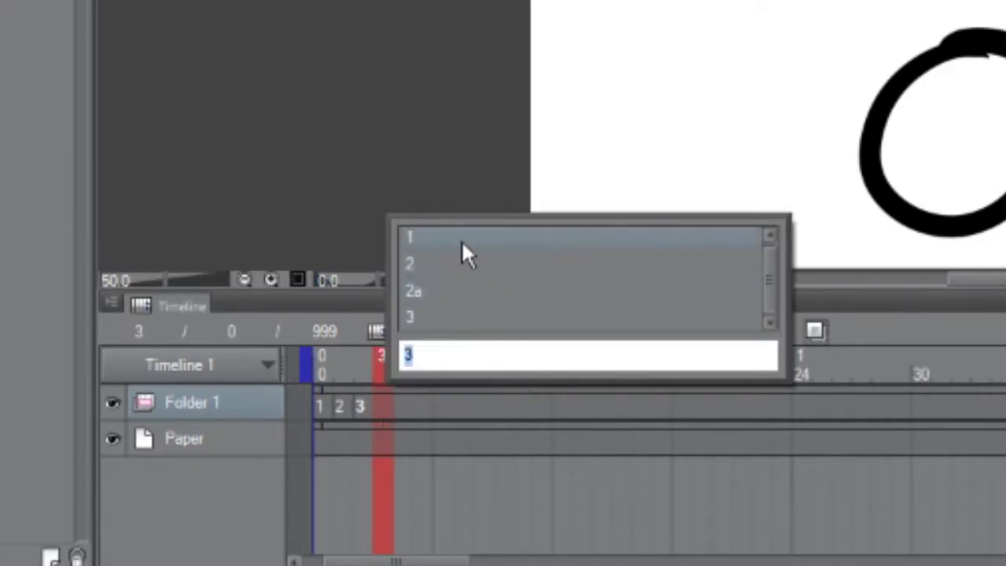
pyautogui.click(443, 292)
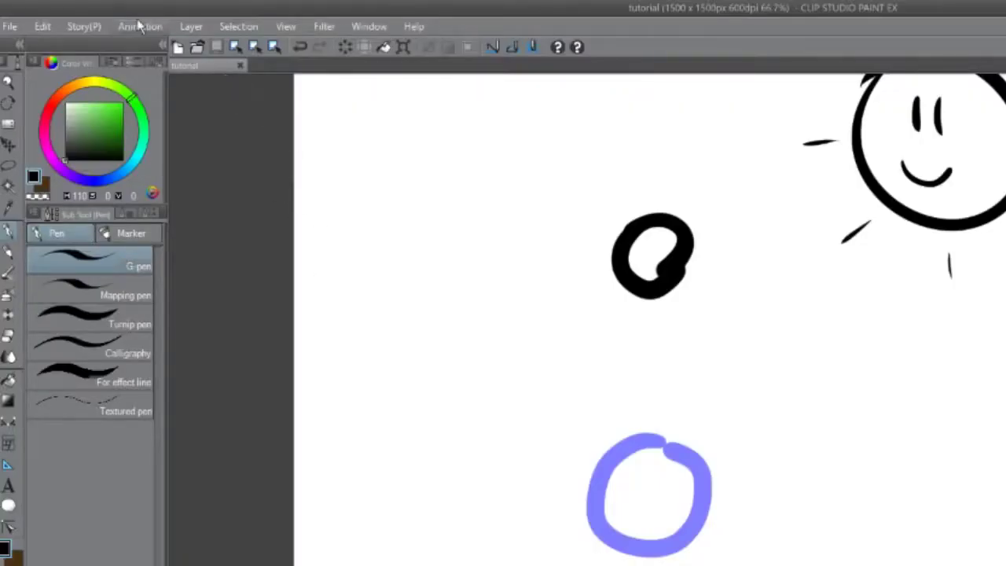
# Open the timeline settings and frame rate options from the Animation menu.
pyautogui.click(140, 27)
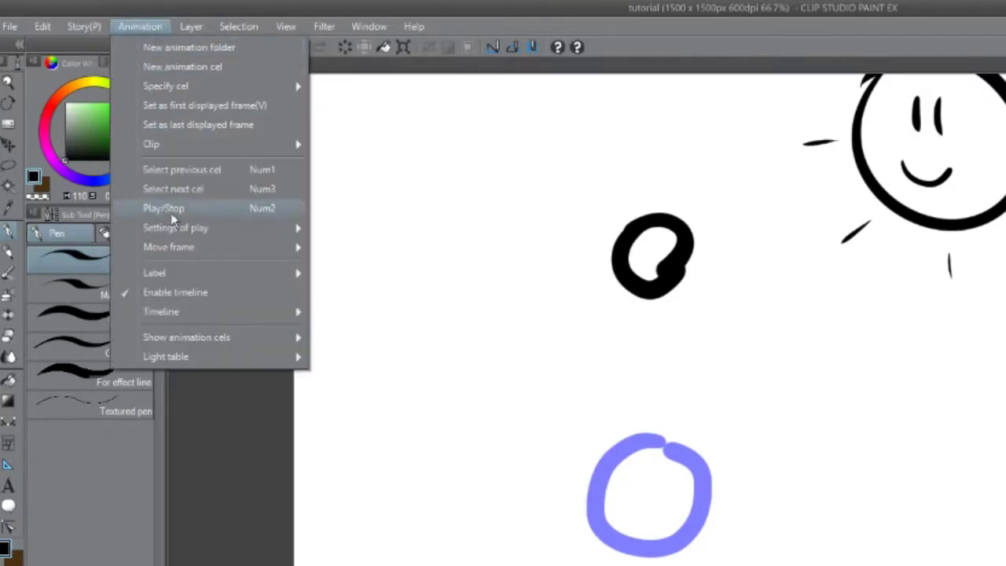
pyautogui.moveTo(199, 313)
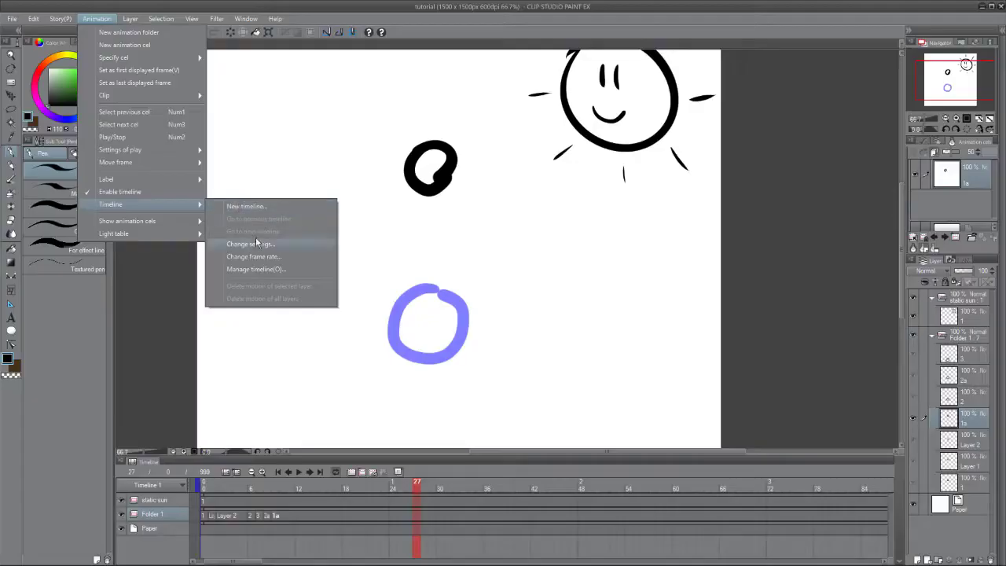
pyautogui.click(256, 243)
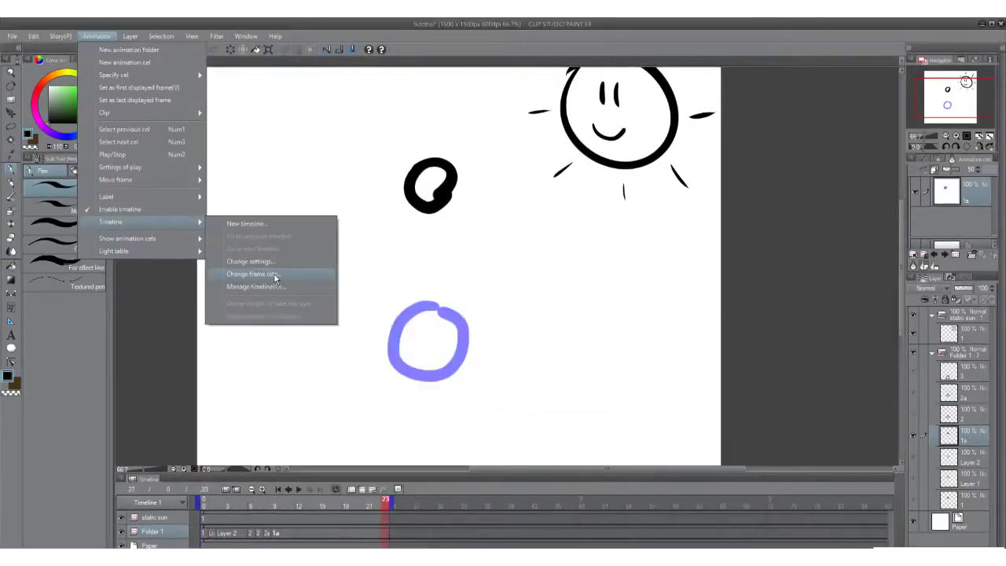
pyautogui.click(275, 274)
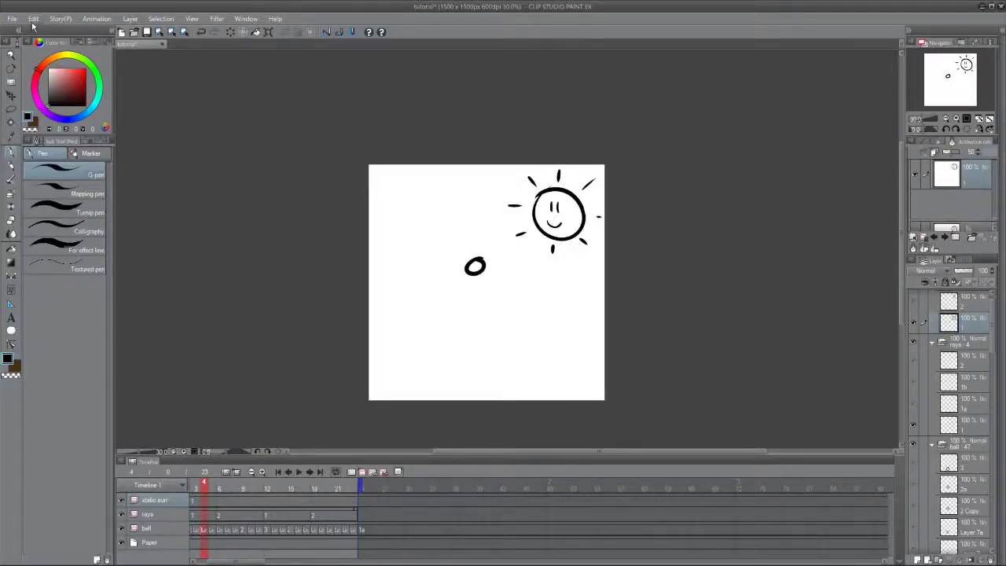
# Export the animation as a 560 x 560 animated GIF named 'tutorial' and dismiss the completion notice.
pyautogui.click(12, 18)
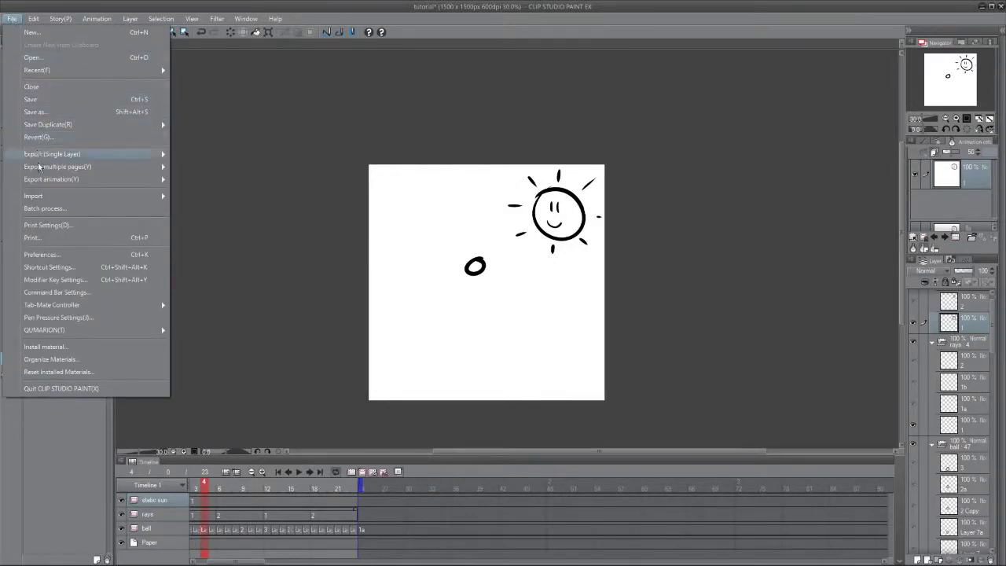
pyautogui.moveTo(41, 180)
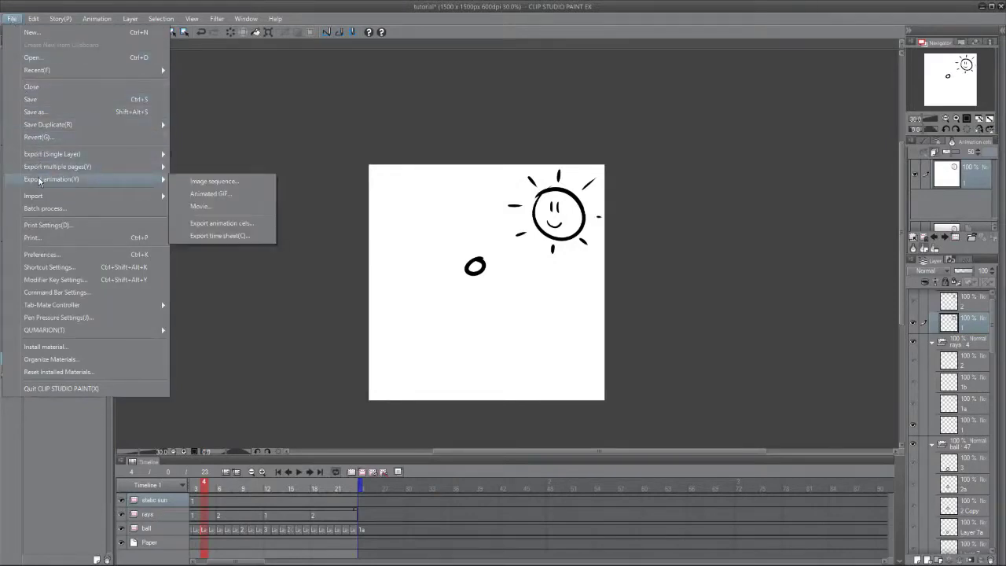
pyautogui.click(212, 193)
pyautogui.write('tutorial')
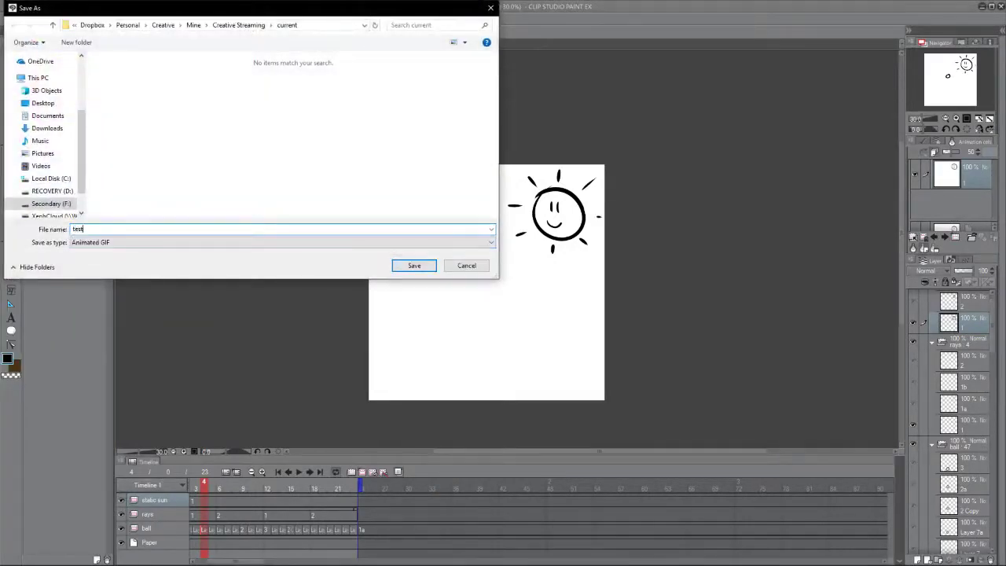
pyautogui.press('Return')
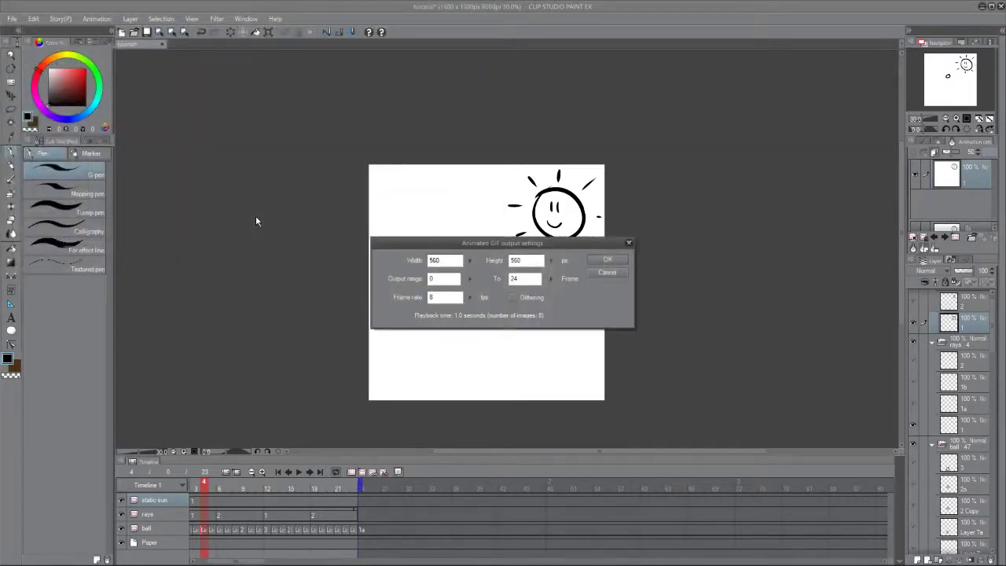
pyautogui.click(607, 261)
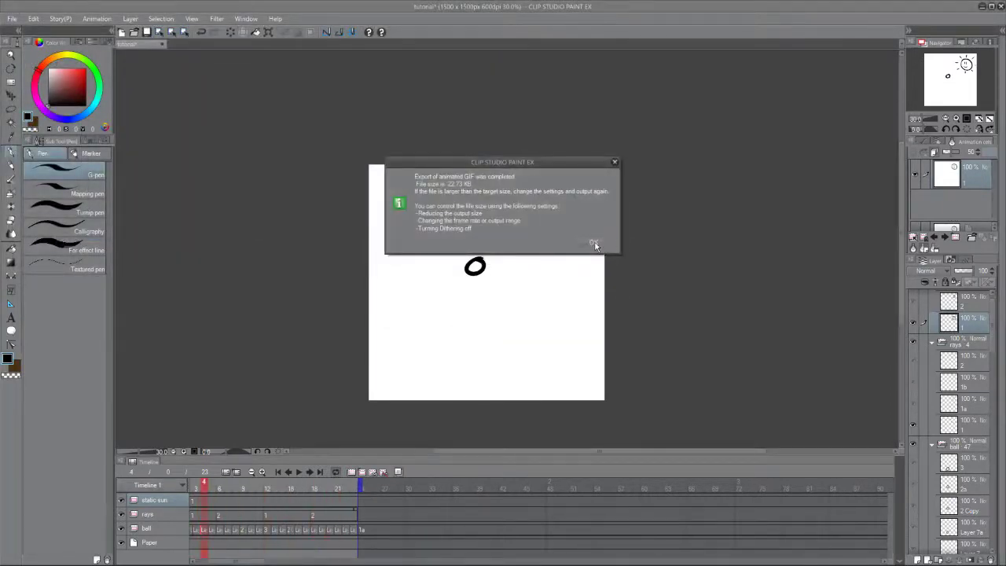
pyautogui.click(595, 242)
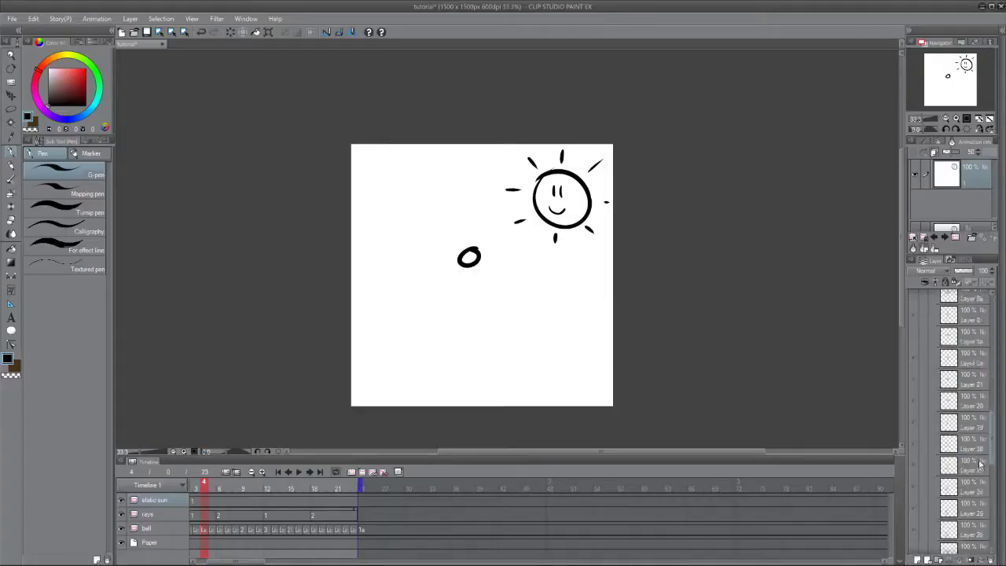
# Add a new layer and fill its unfilled area with bright green.
pyautogui.click(917, 559)
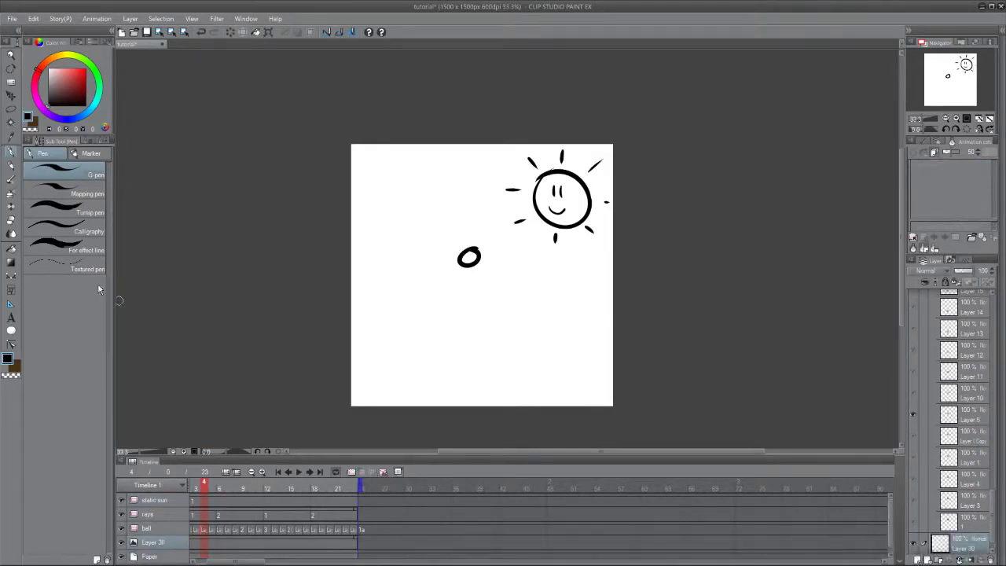
pyautogui.click(11, 250)
pyautogui.click(31, 223)
pyautogui.moveTo(82, 97); pyautogui.dragTo(85, 67)
pyautogui.click(426, 218)
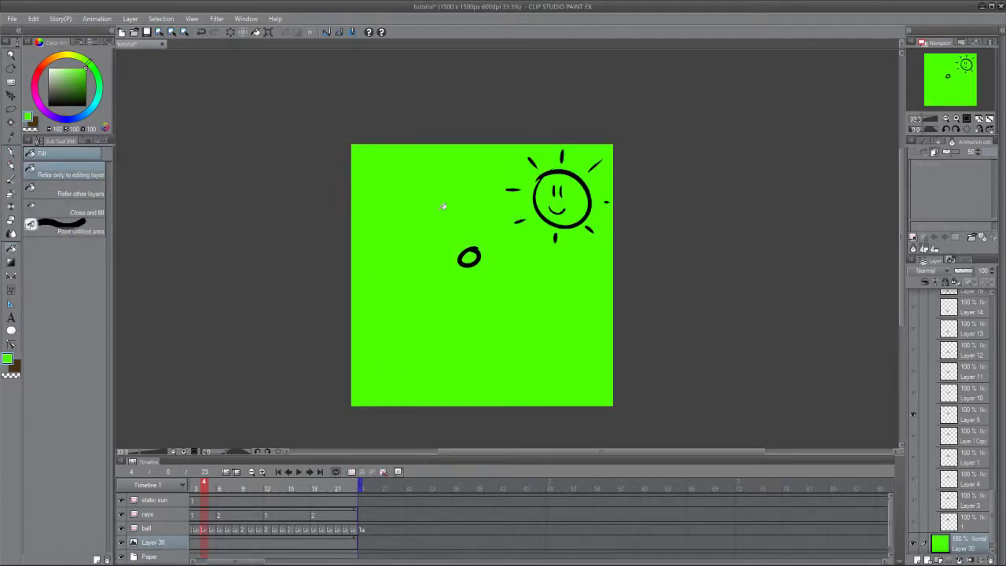
# Export the animation as an animated GIF, overwriting the existing test file.
pyautogui.click(18, 22)
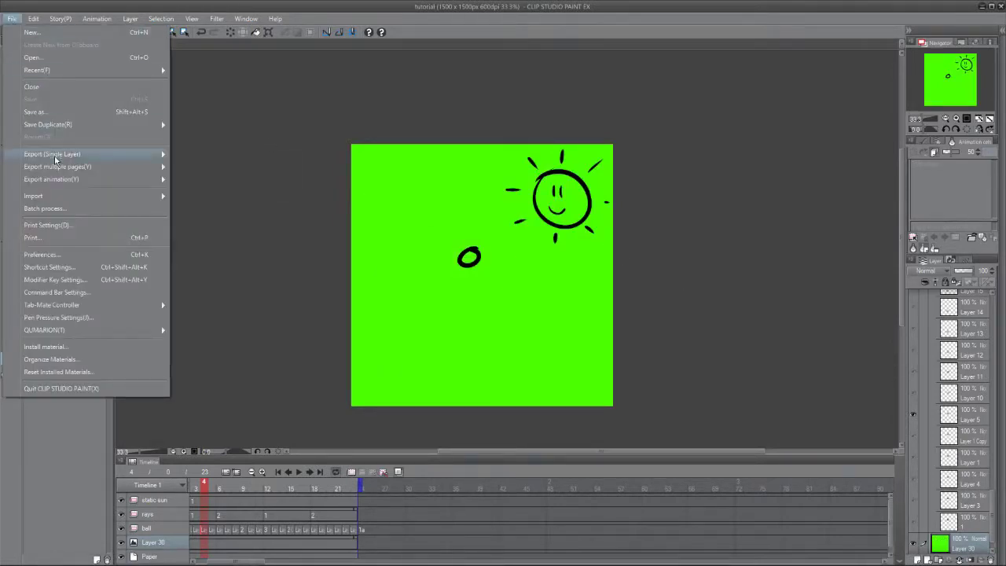
pyautogui.moveTo(125, 179)
pyautogui.click(222, 194)
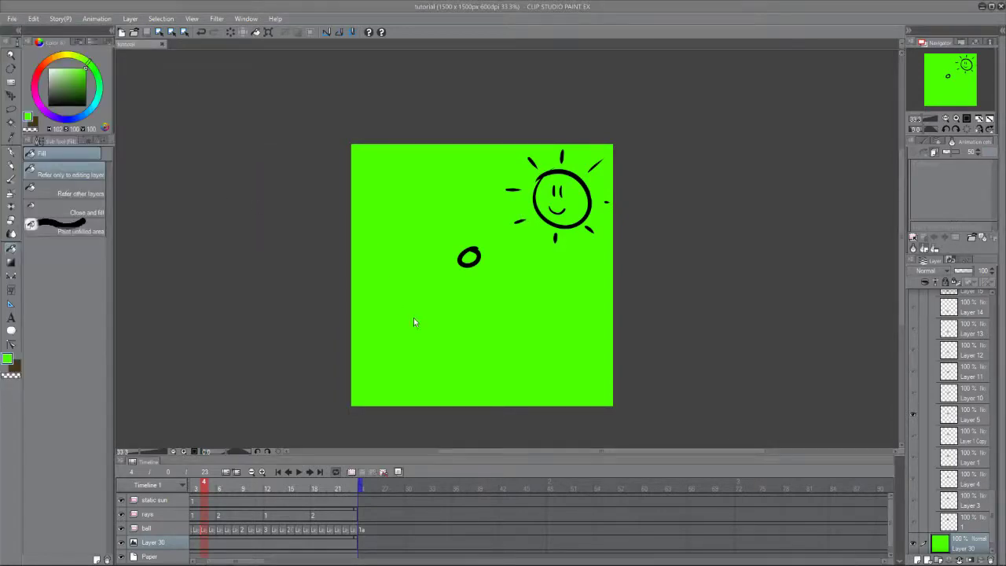
pyautogui.click(125, 90)
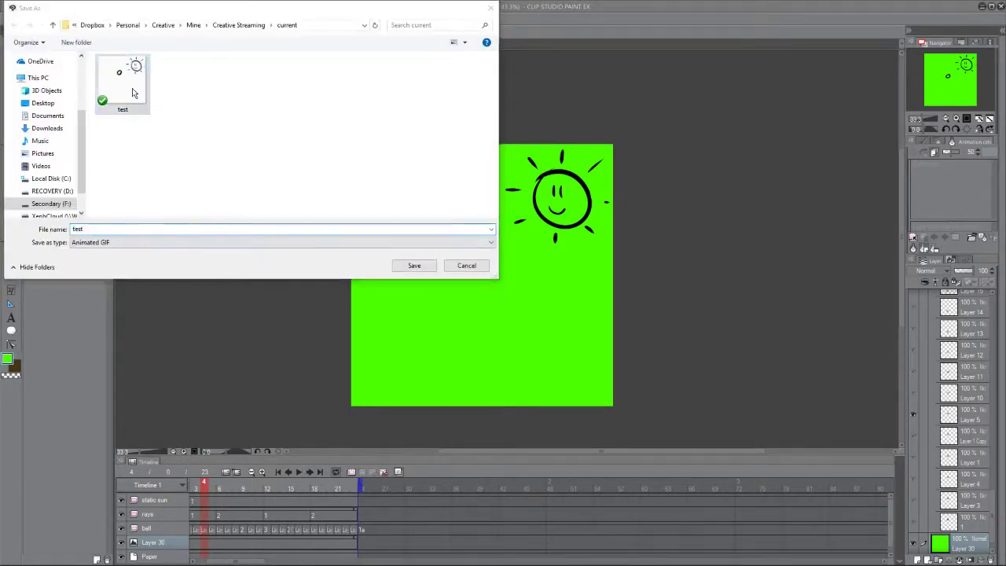
pyautogui.click(415, 265)
pyautogui.click(533, 292)
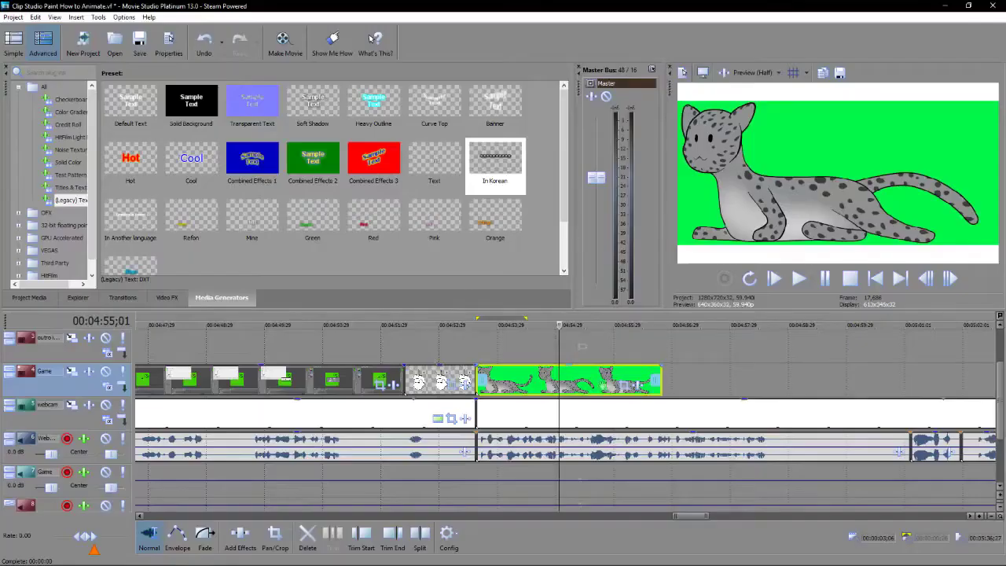
# Apply VEGAS Chroma Keyer to the ash idle clip, keying out green (138, 0.94, 0.97).
pyautogui.click(627, 373)
pyautogui.click(713, 242)
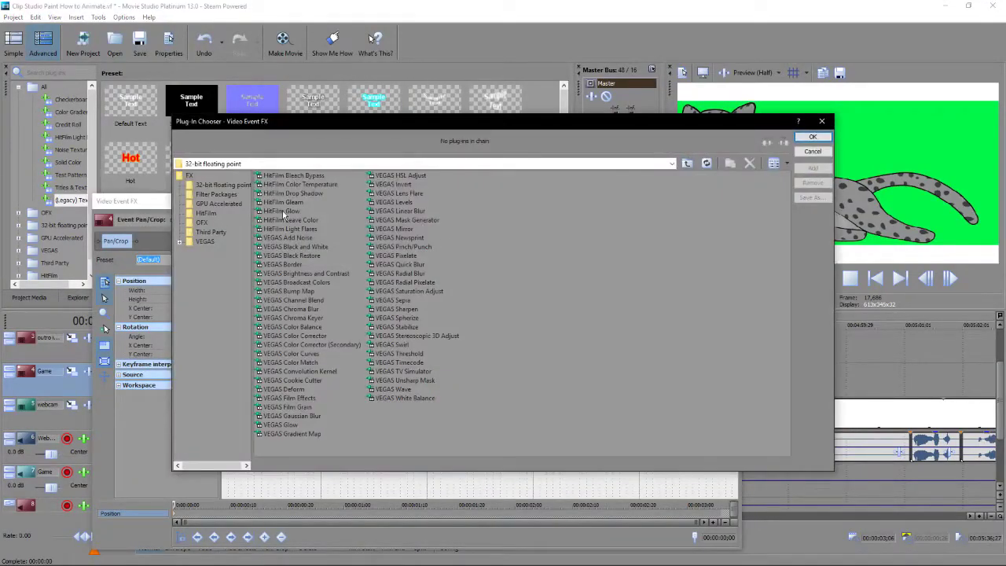
pyautogui.doubleClick(297, 319)
pyautogui.click(813, 136)
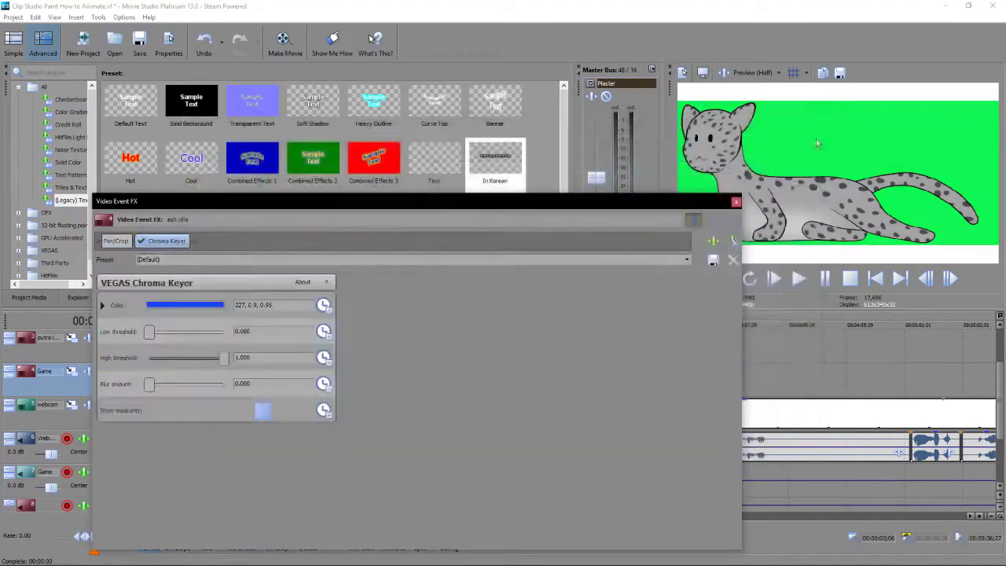
pyautogui.click(185, 305)
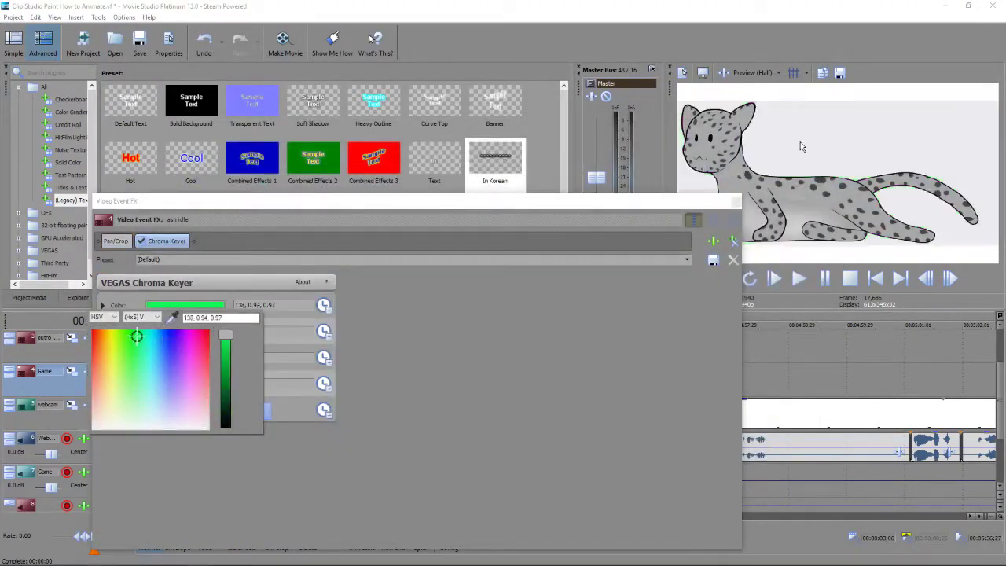